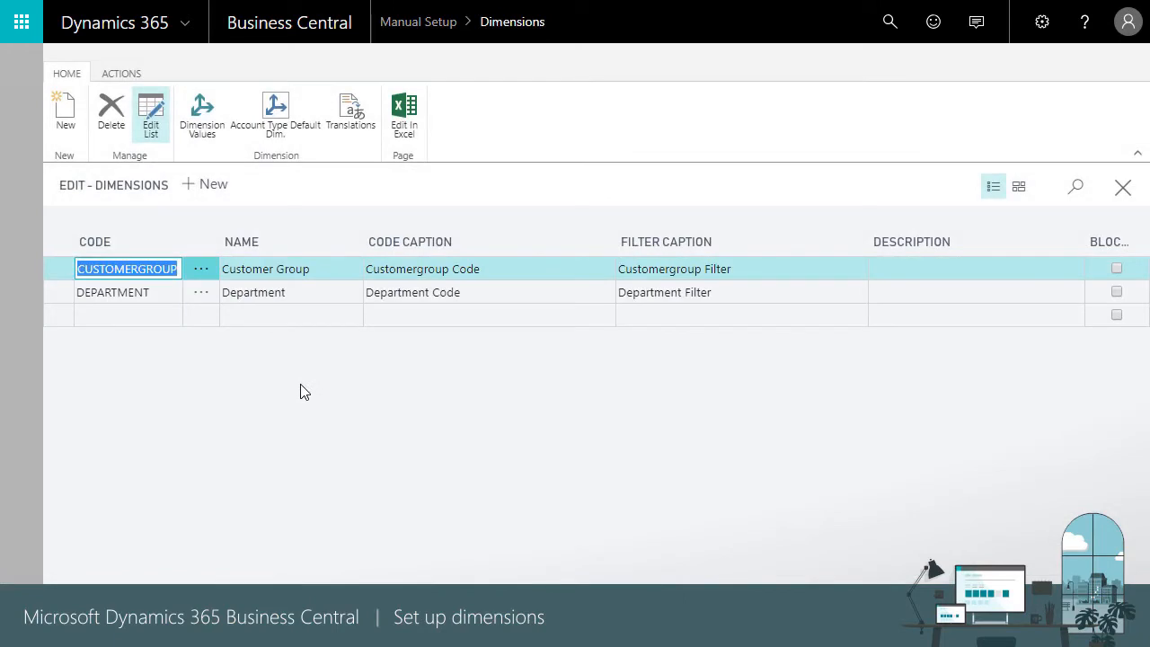
Step: Review the Department dimension's values and the available dimension value types, and return to the manual setup list
click(252, 293)
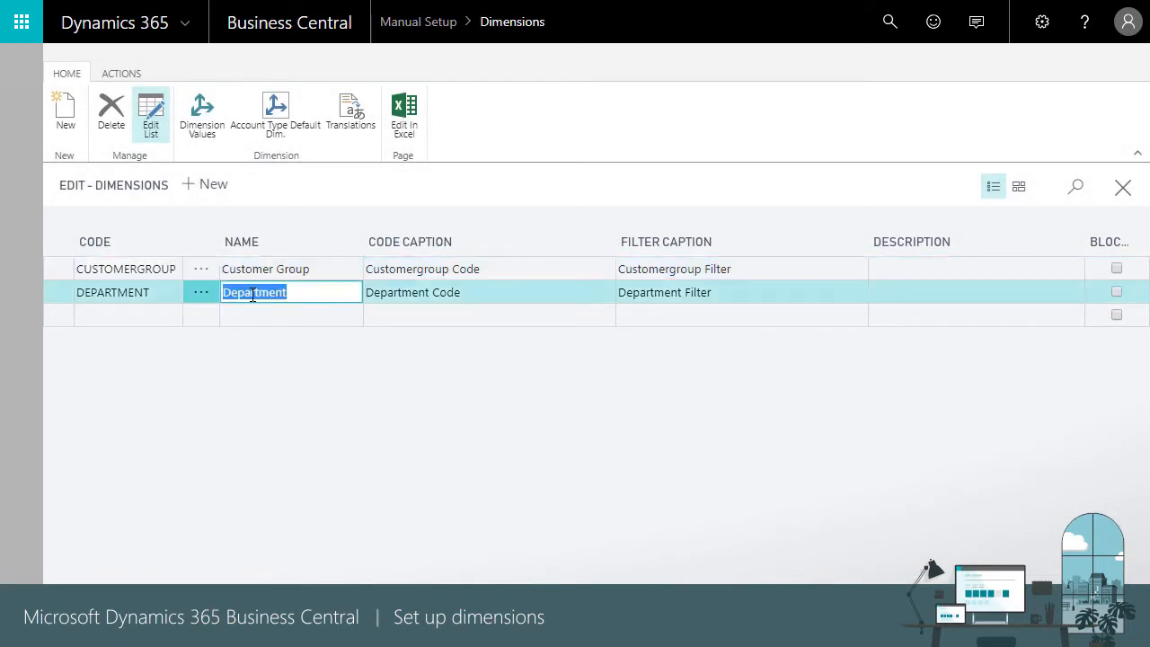
click(203, 130)
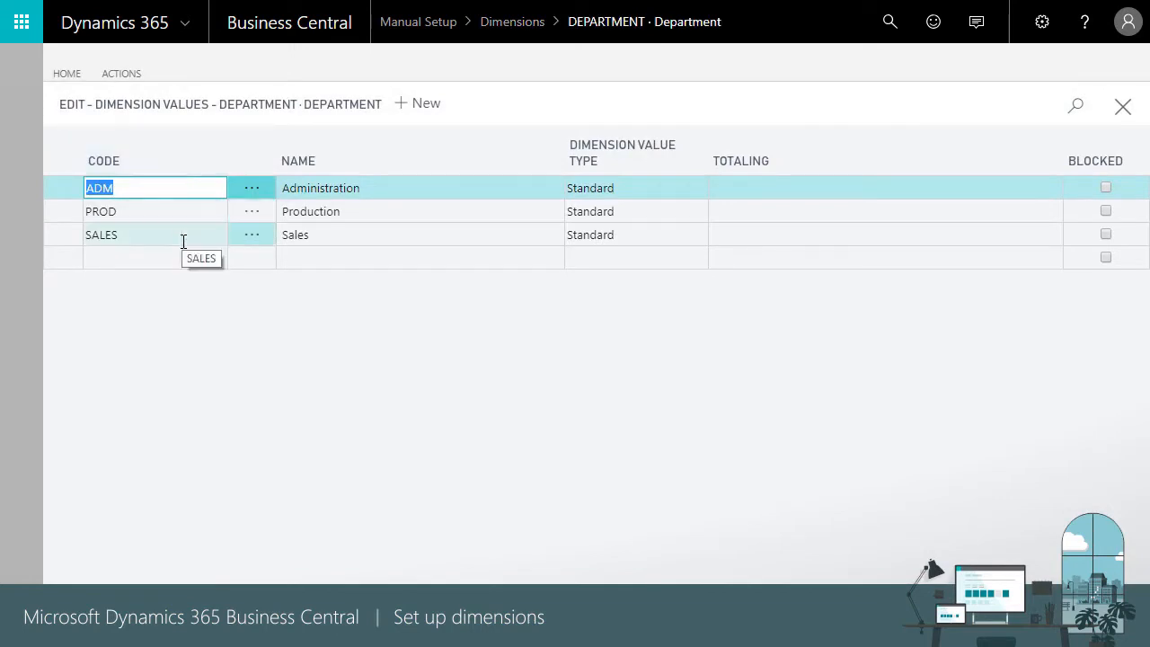
click(701, 188)
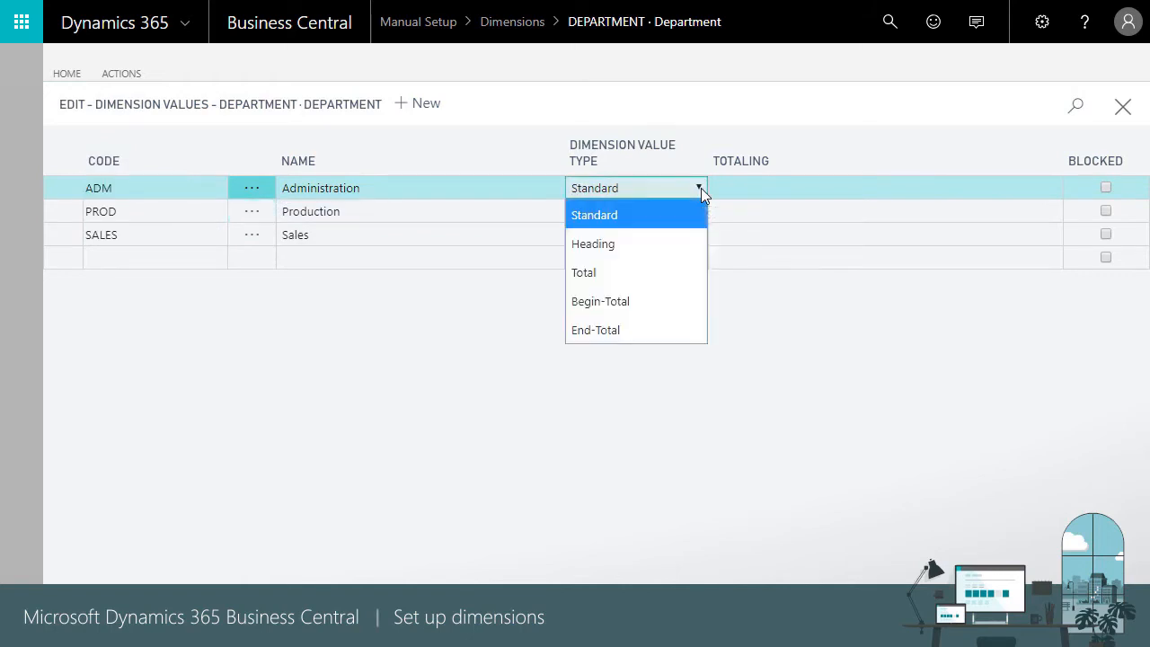
click(810, 133)
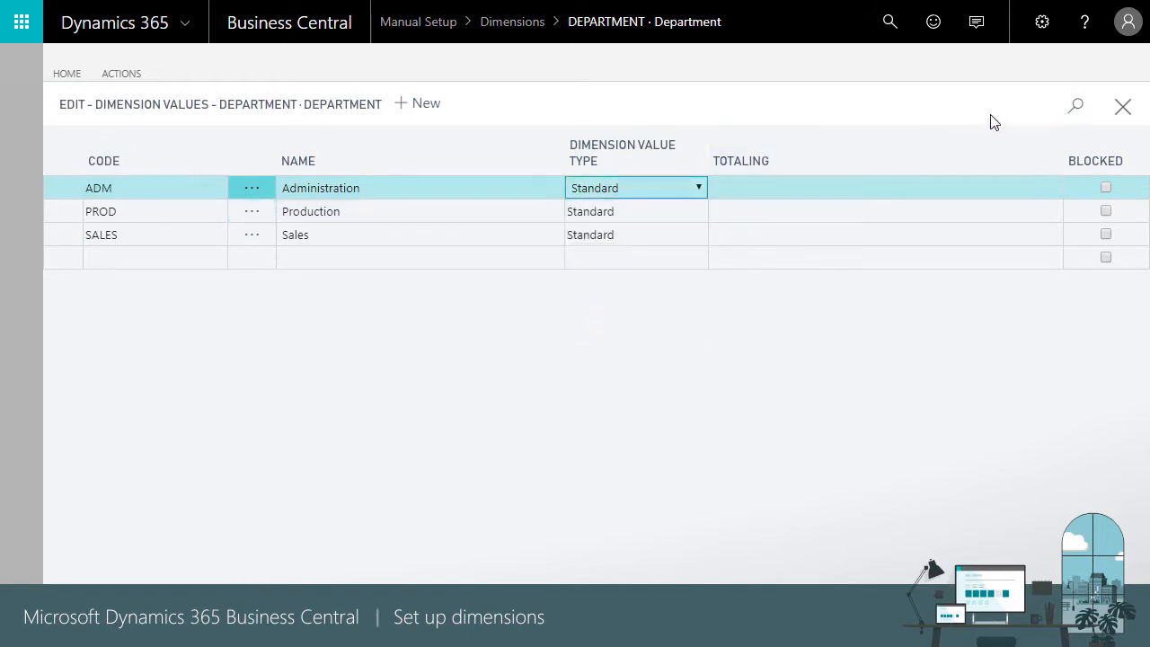
click(1120, 110)
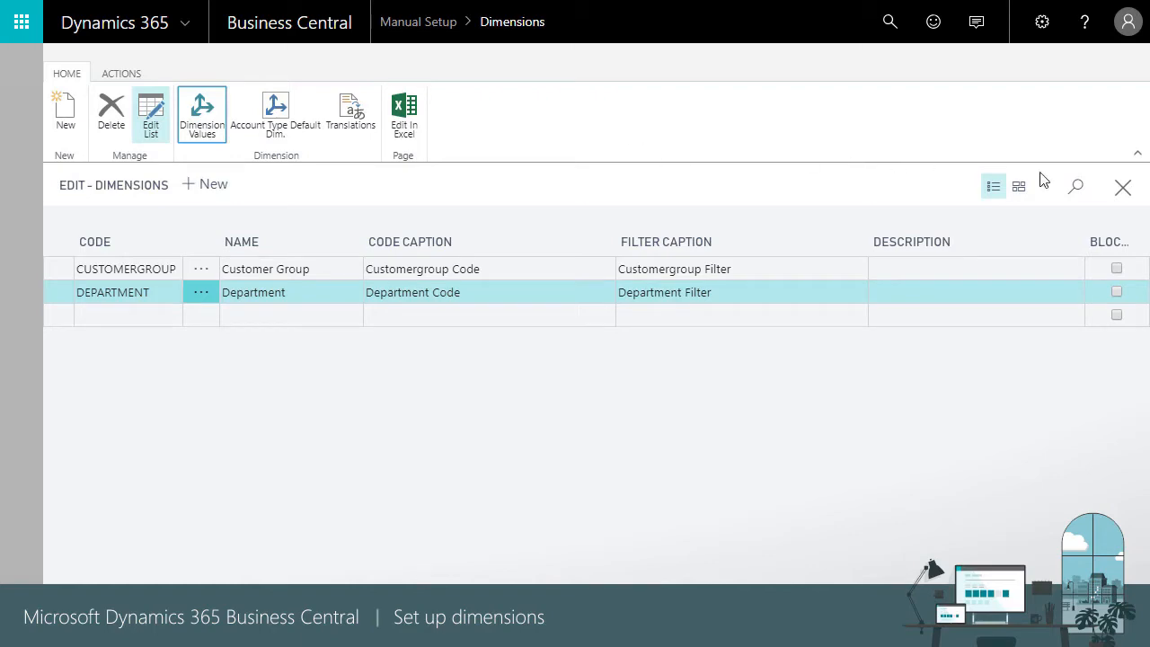
click(1121, 189)
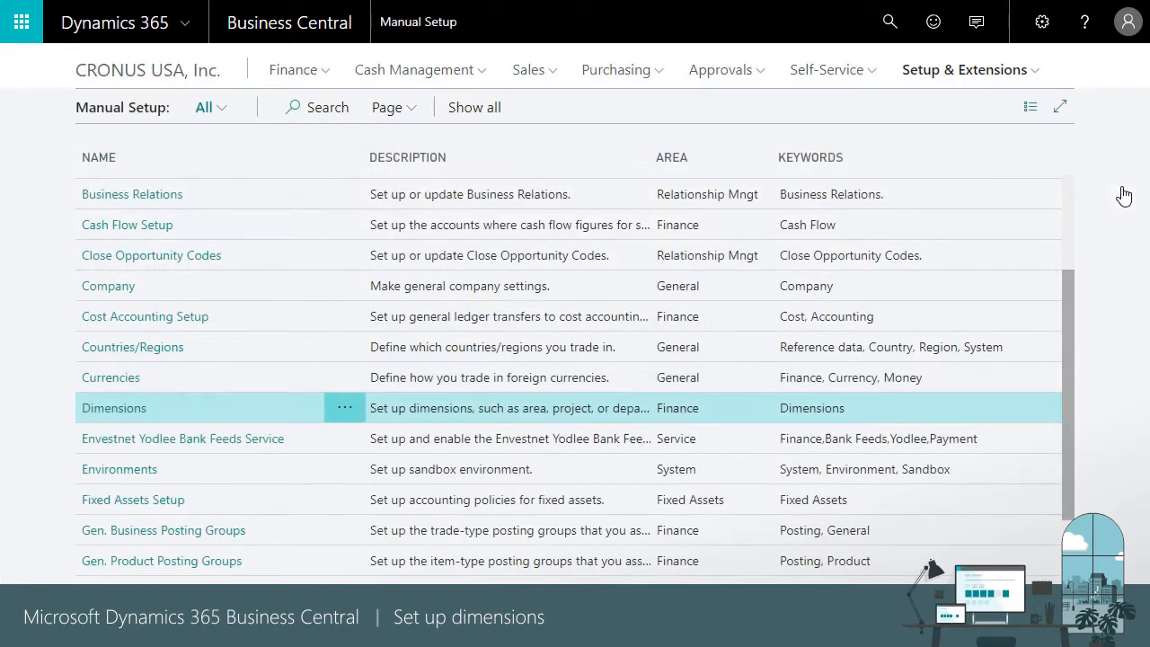
Step: Check the two global dimension codes on the Change Global Dimensions page of General Ledger Setup
scroll(189, 449, down, 2)
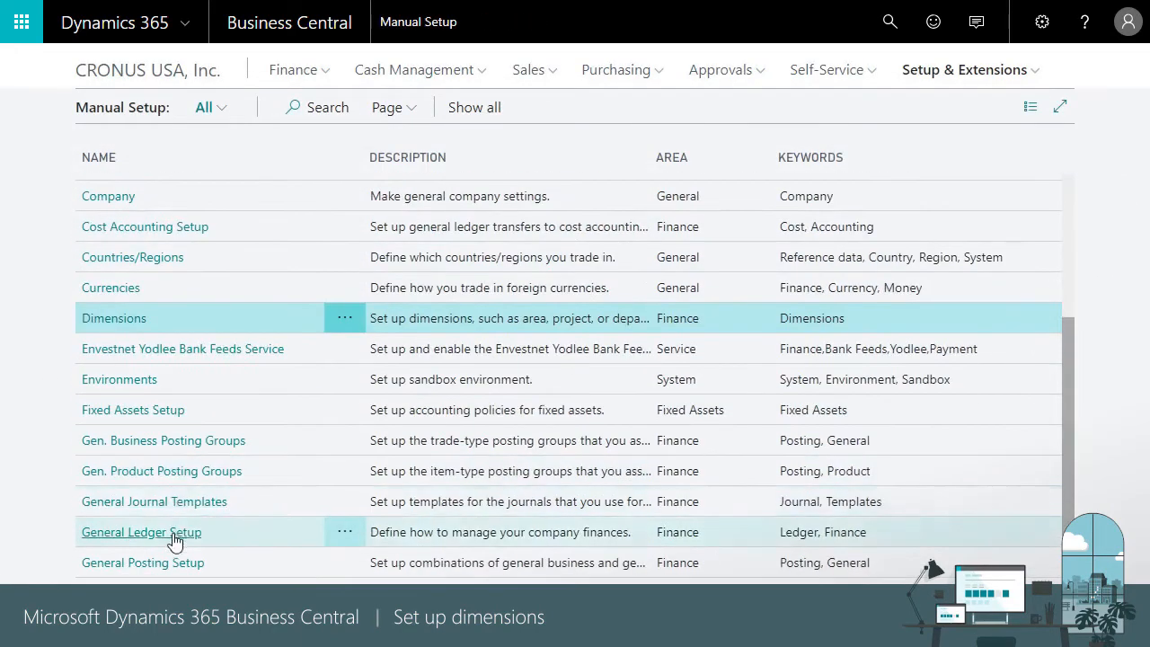
click(173, 539)
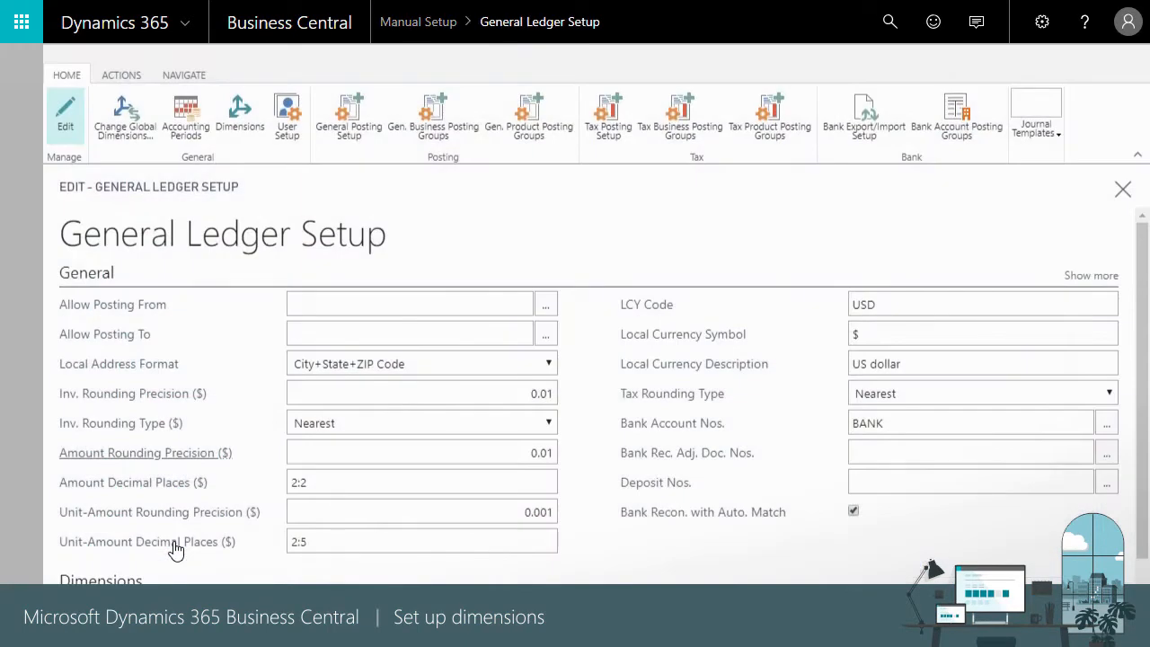
click(137, 121)
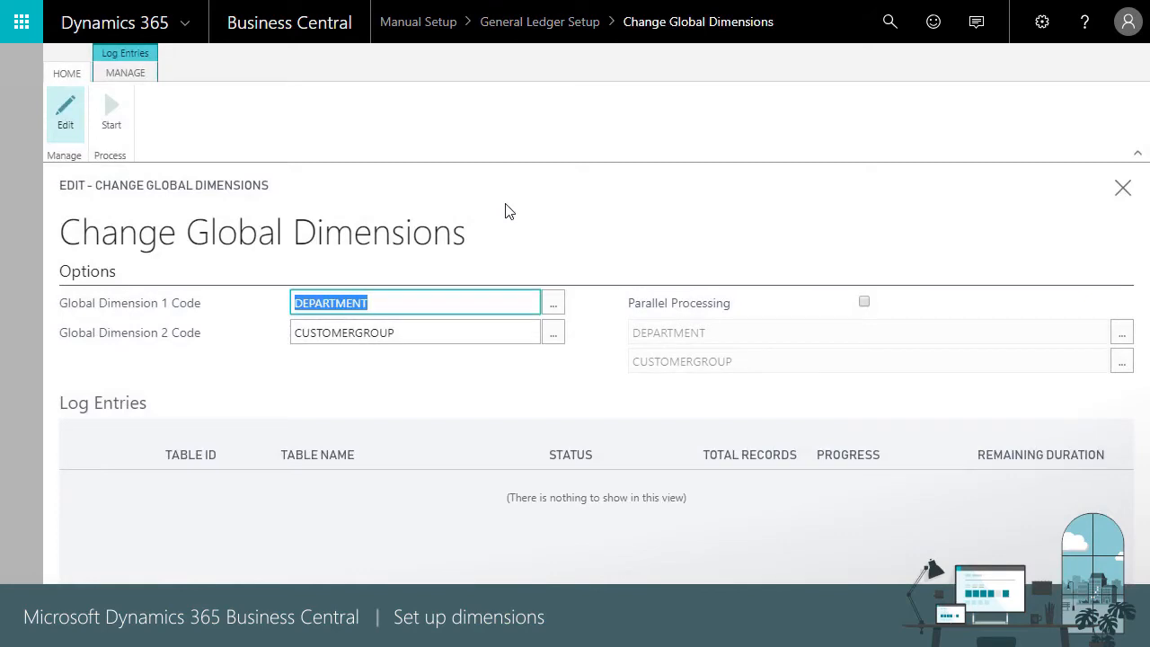
click(1120, 191)
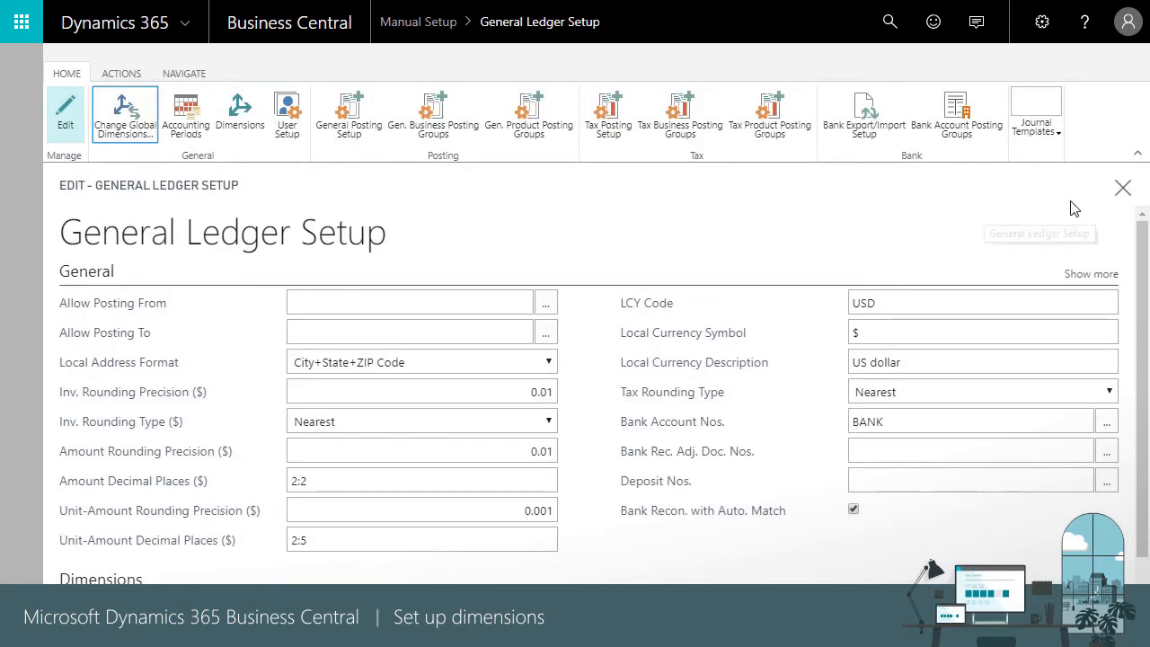
click(1122, 189)
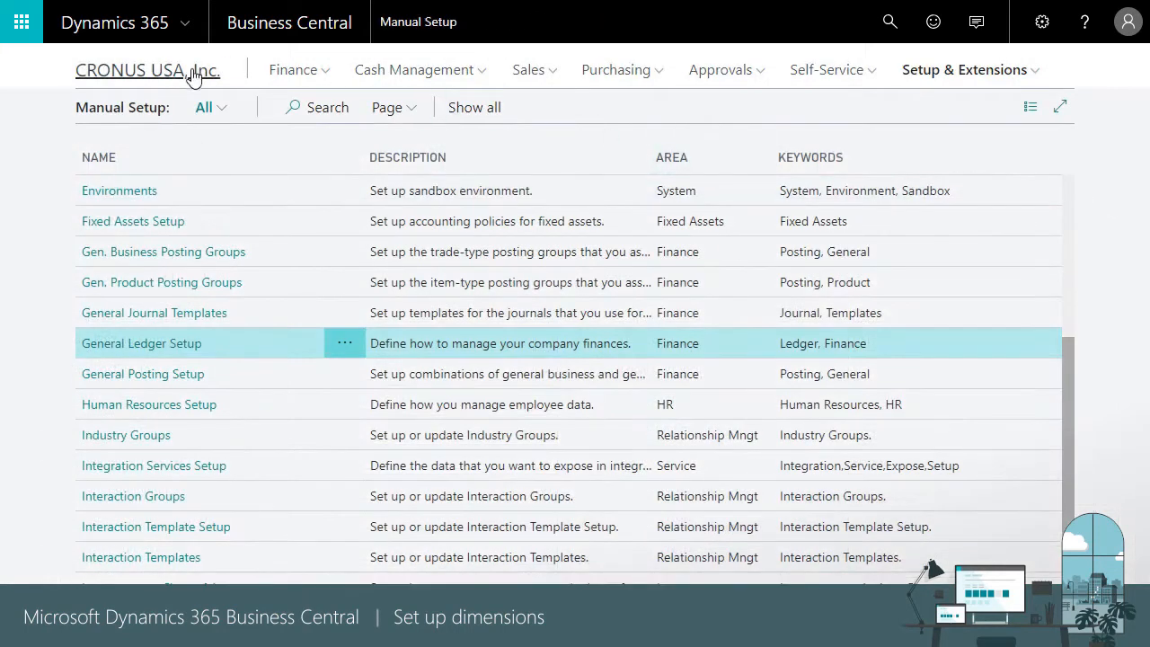
Step: In the School of Fine Art customer's default dimensions, set Value Posting for the DEPARTMENT dimension to Same Code
click(194, 74)
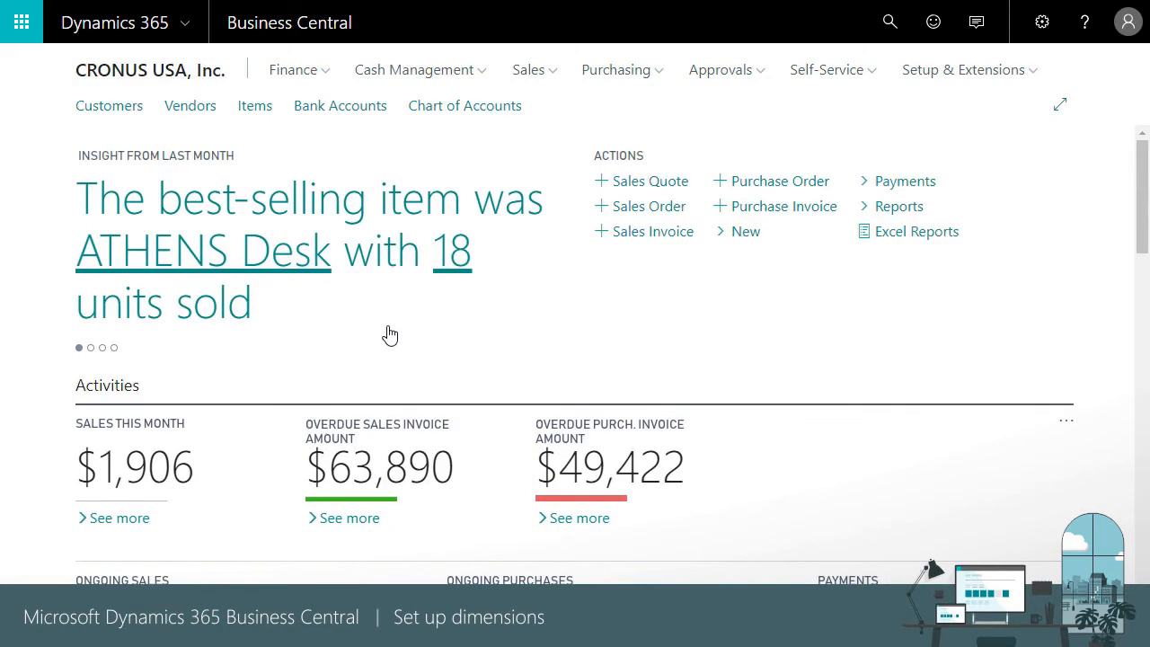
click(117, 110)
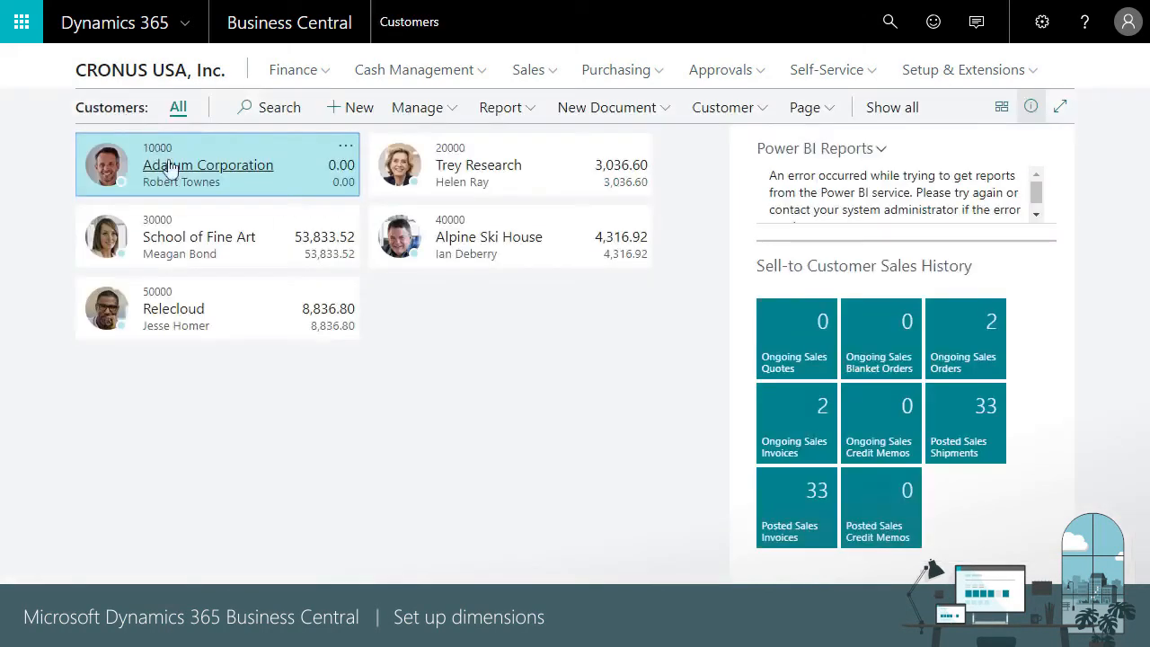
click(203, 239)
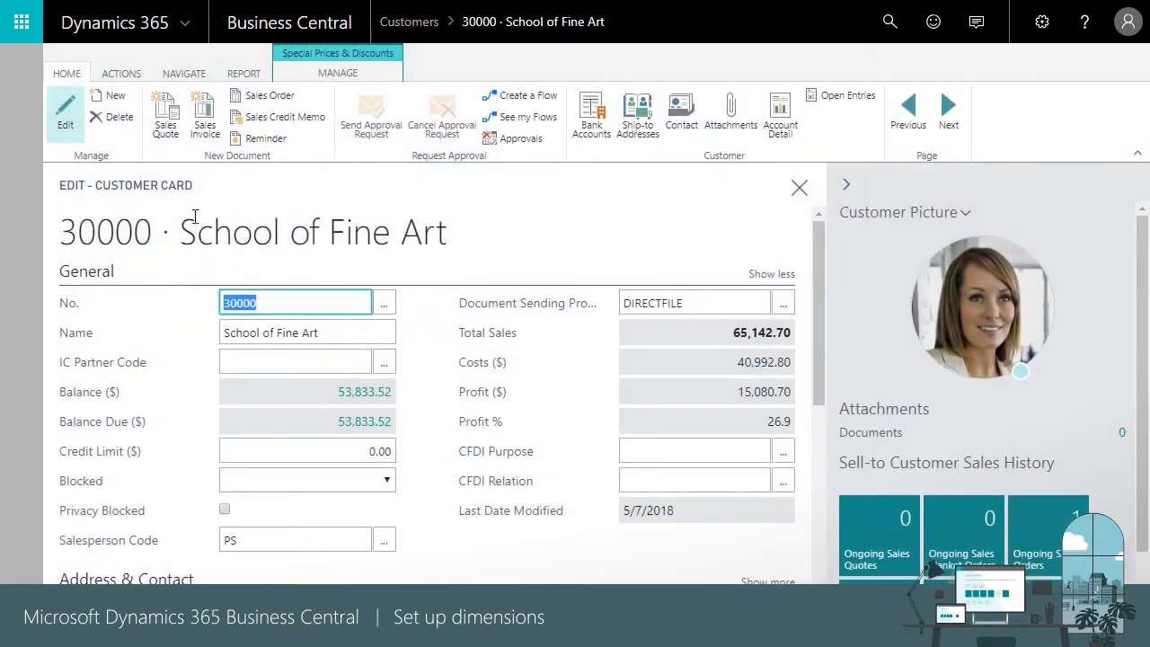
click(176, 74)
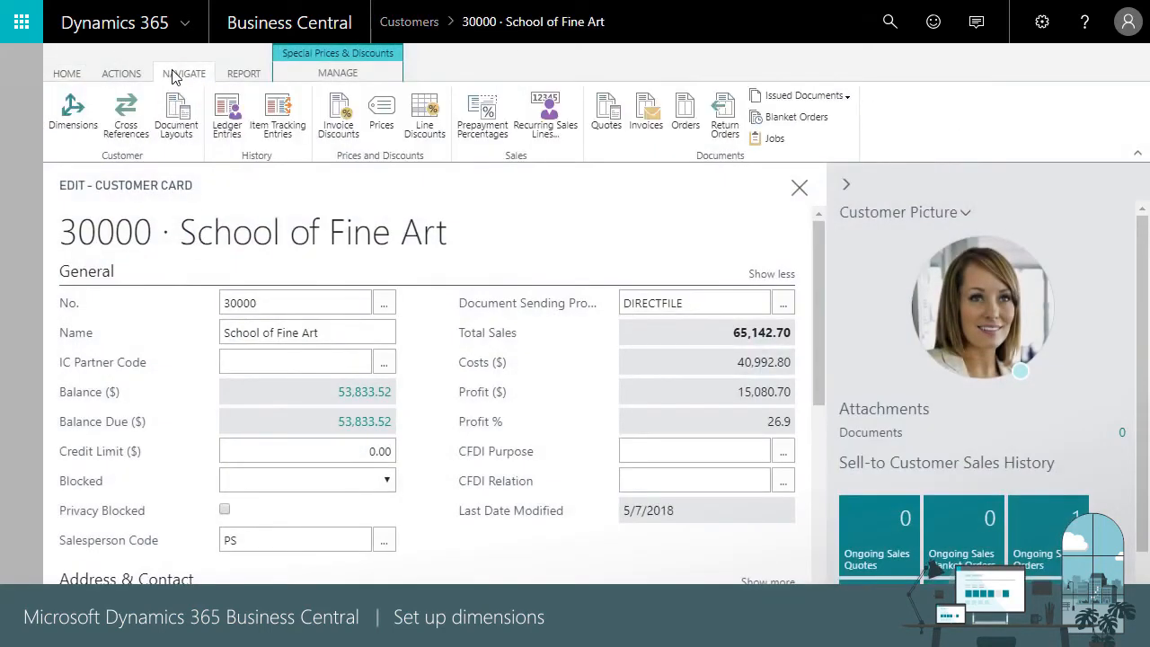
click(76, 115)
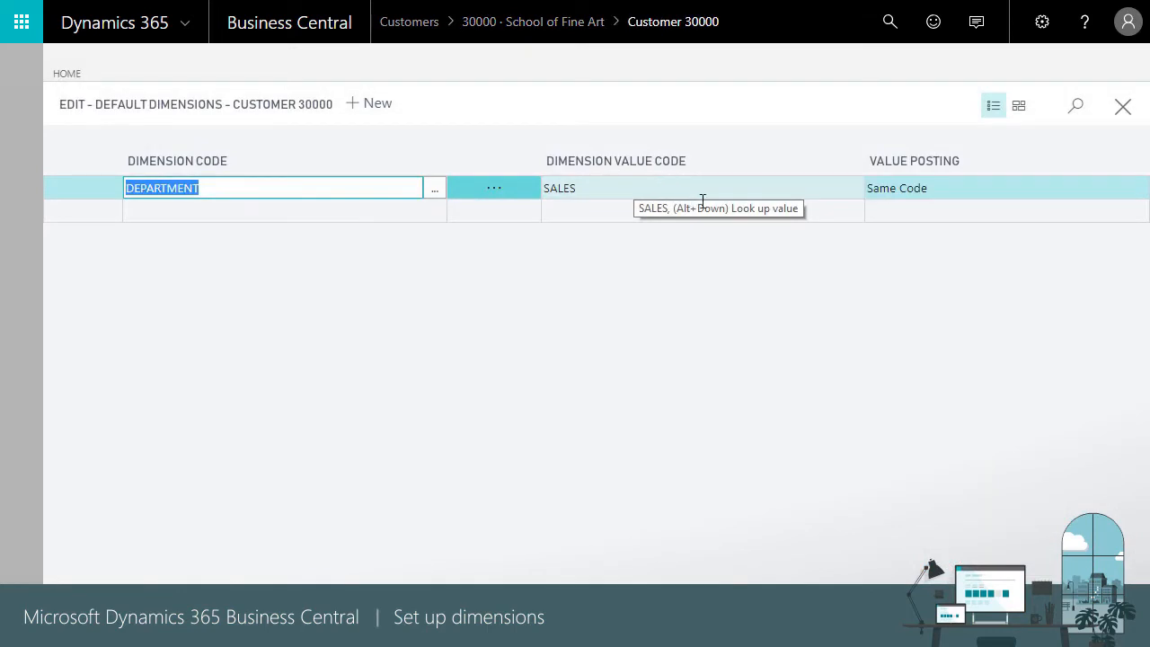
click(975, 191)
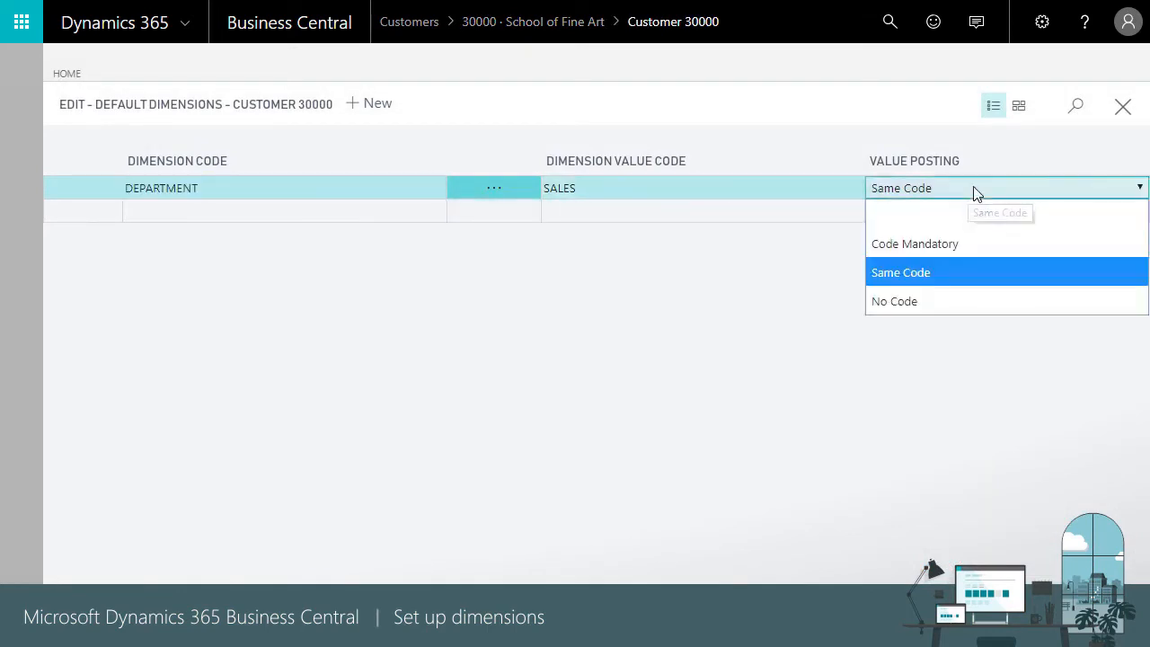
click(923, 272)
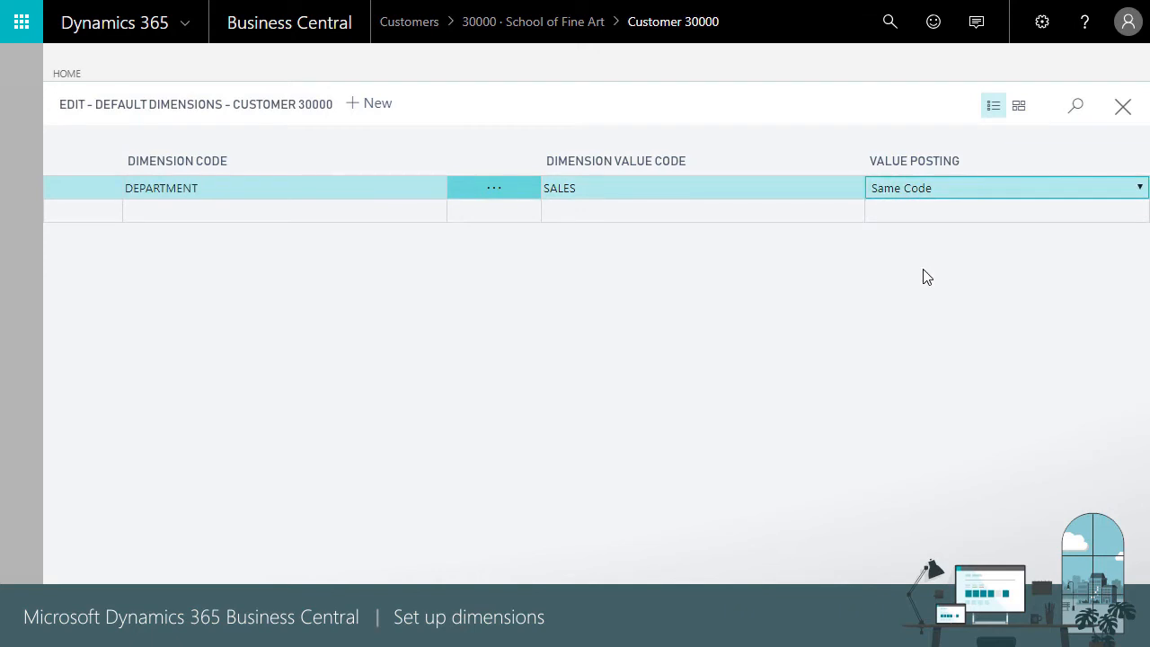
click(1122, 107)
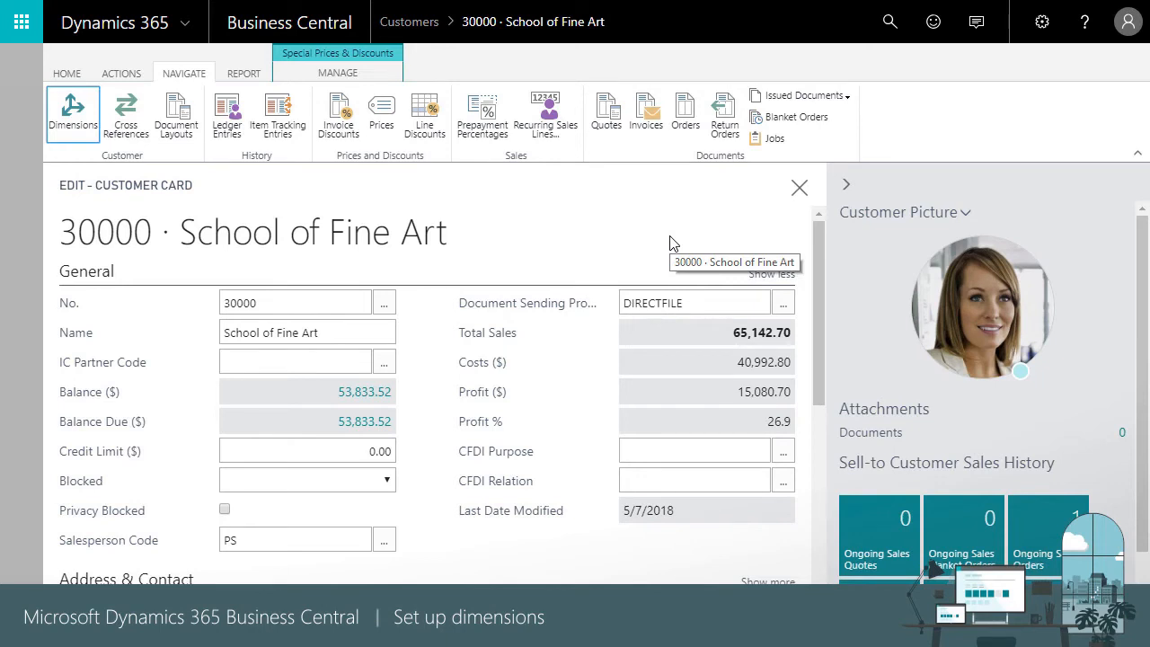
Step: Search for "default" and review the Default Dimension Priorities of the customer, salesperson/purchaser and item tables for source code SALES
click(888, 24)
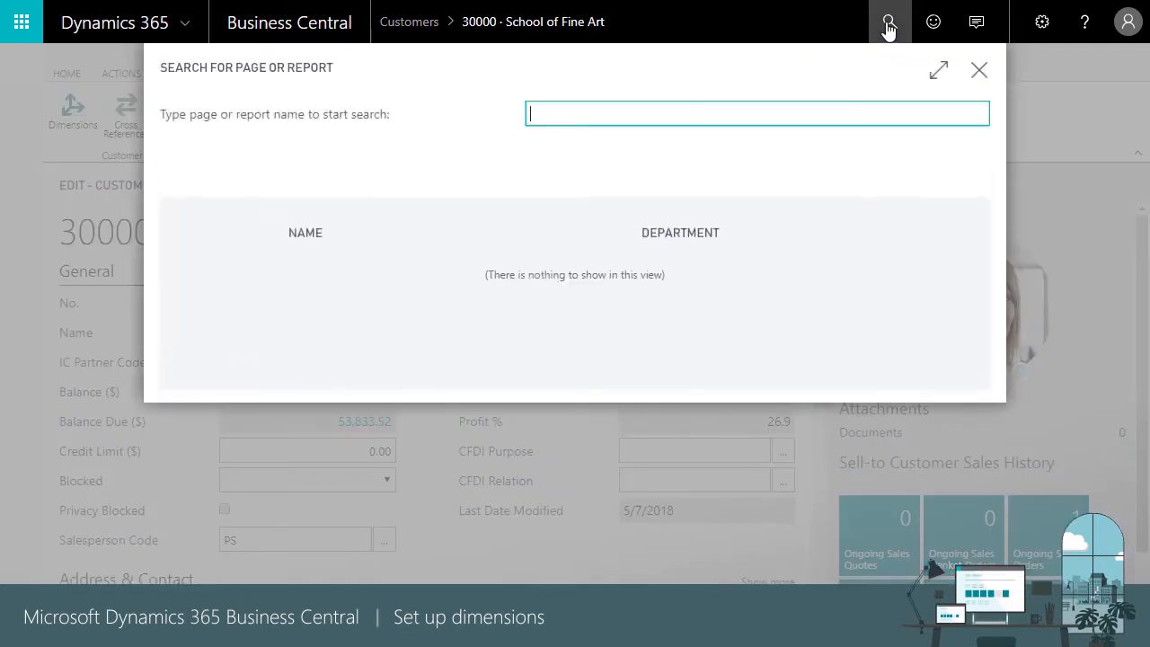
text(default)
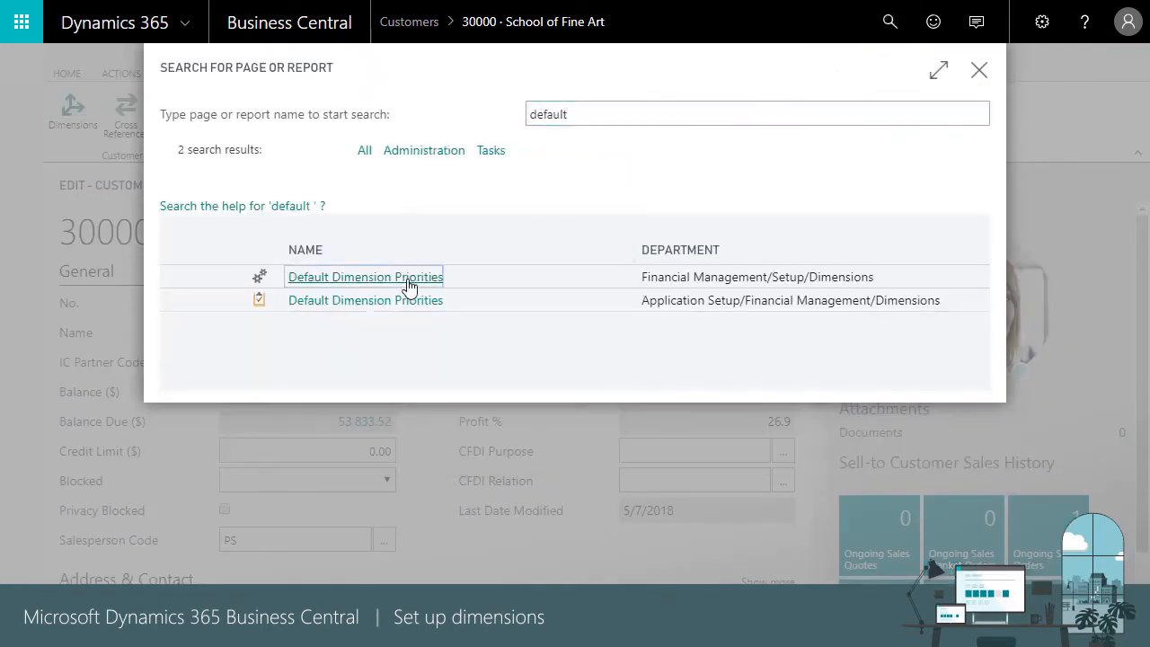
click(407, 281)
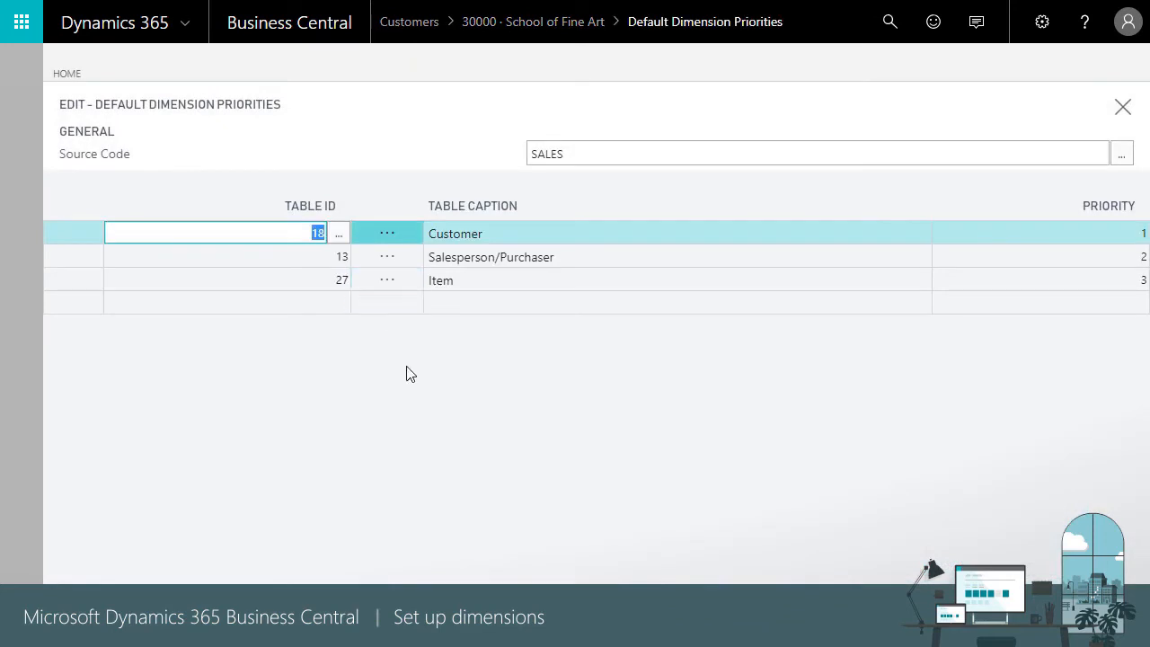
click(1044, 237)
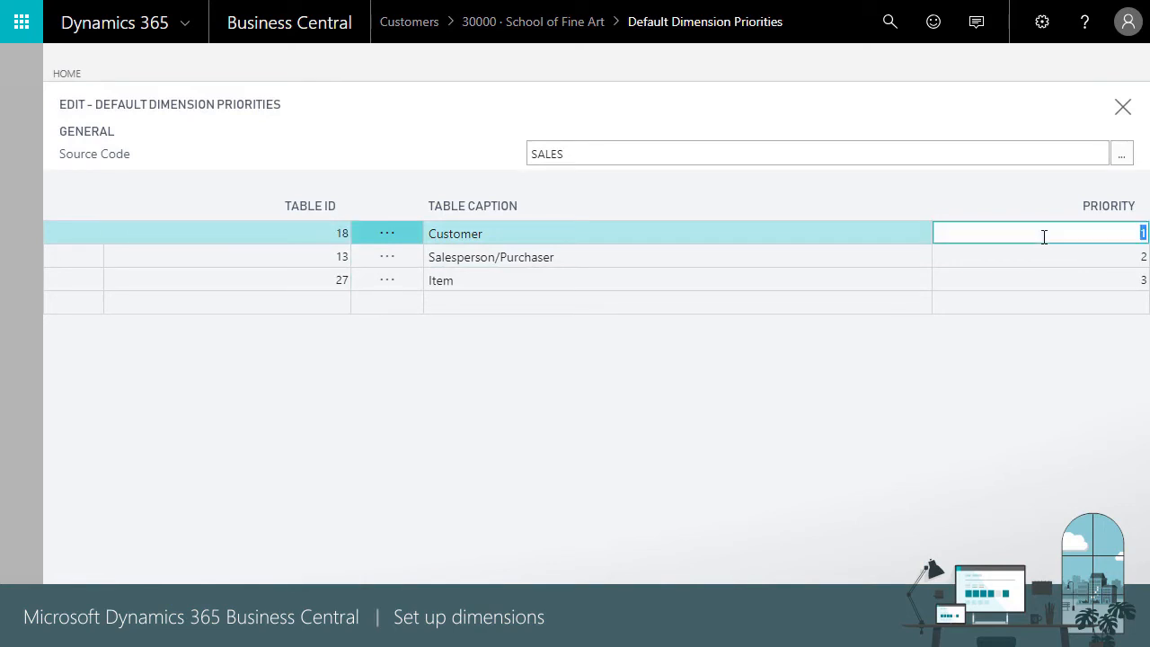
click(1042, 260)
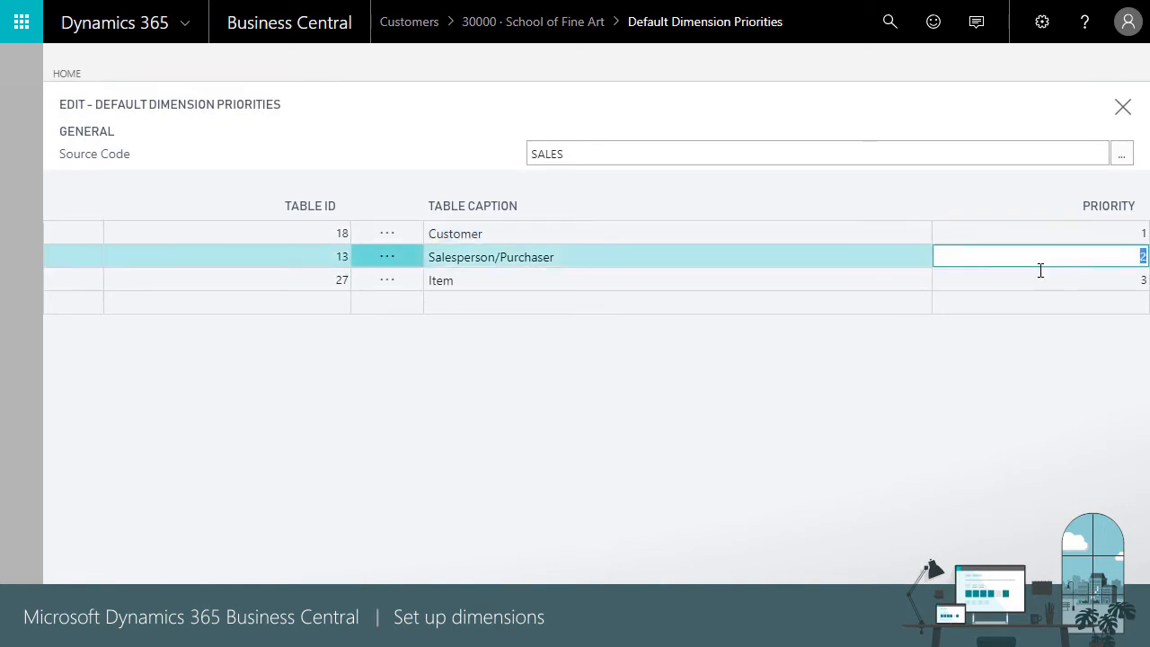
click(1038, 282)
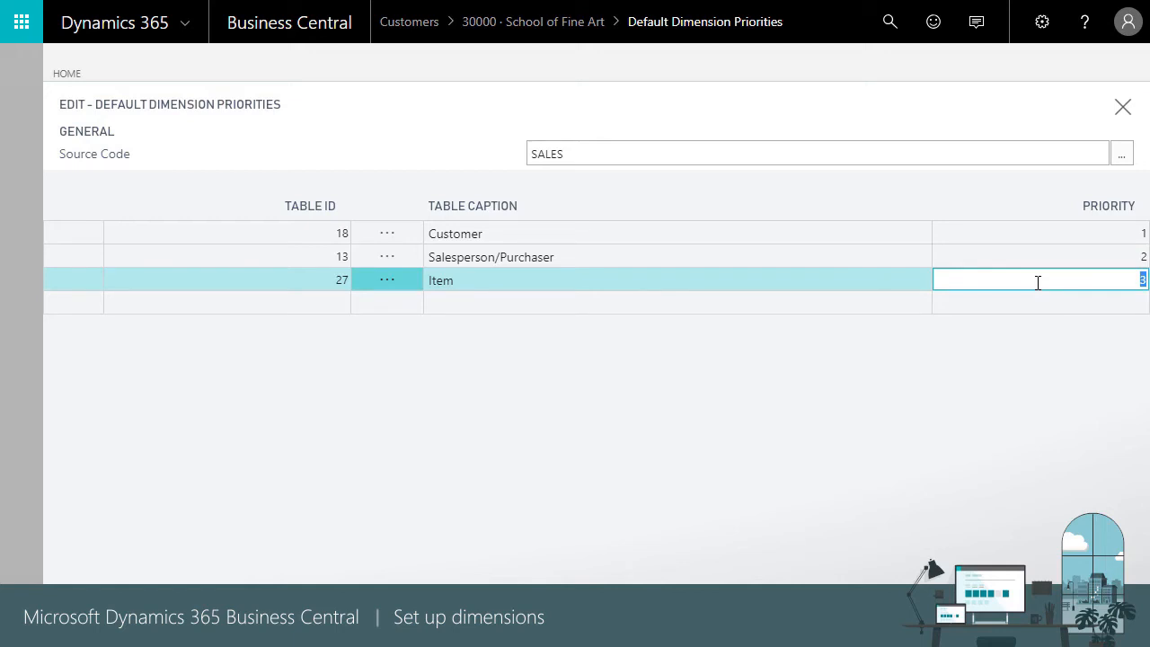
click(1123, 112)
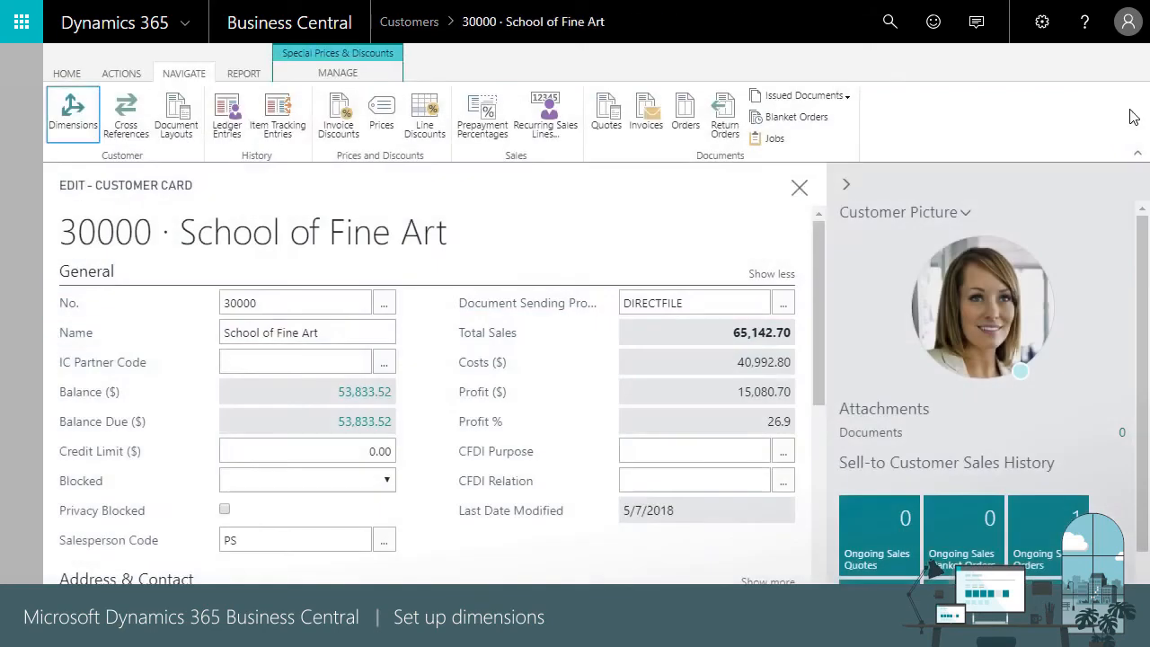
click(799, 187)
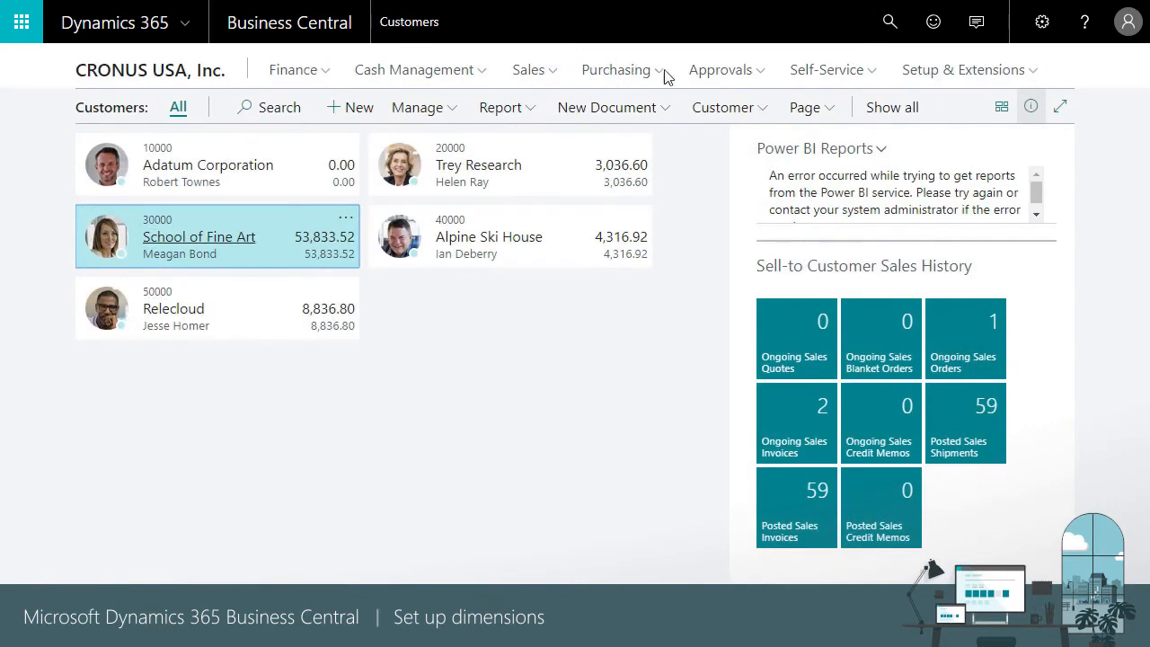
Step: On the School of Fine Art sales invoice posting on 4/5/2018, change the DEPARTMENT dimension value to ADM and update the lines
click(533, 74)
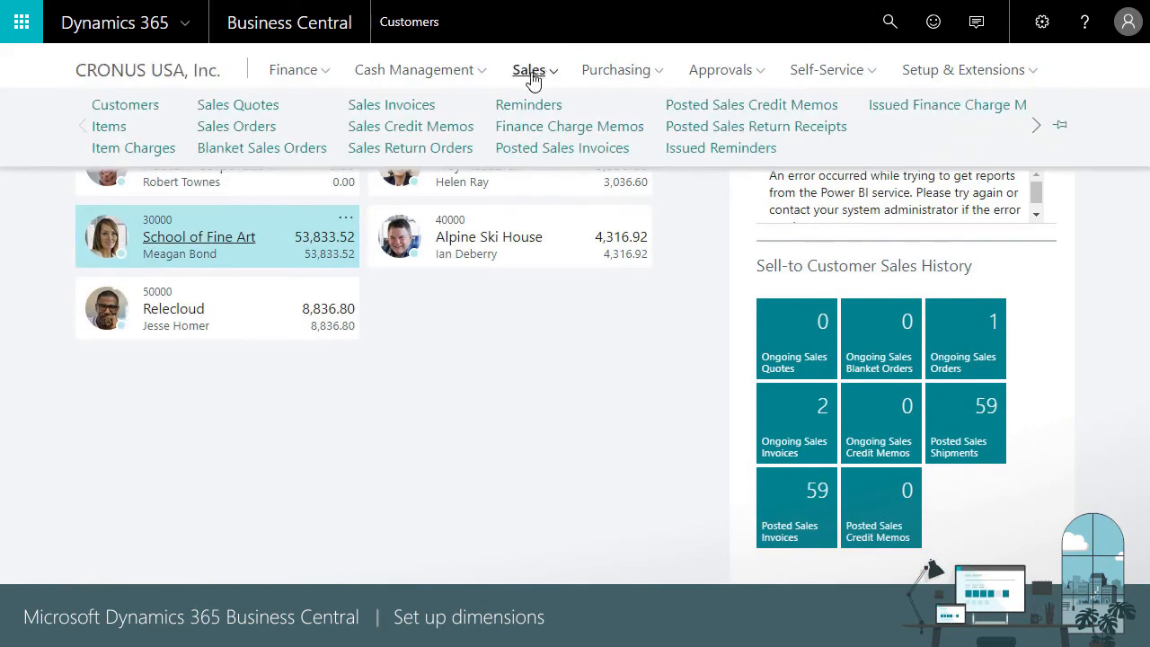
click(418, 107)
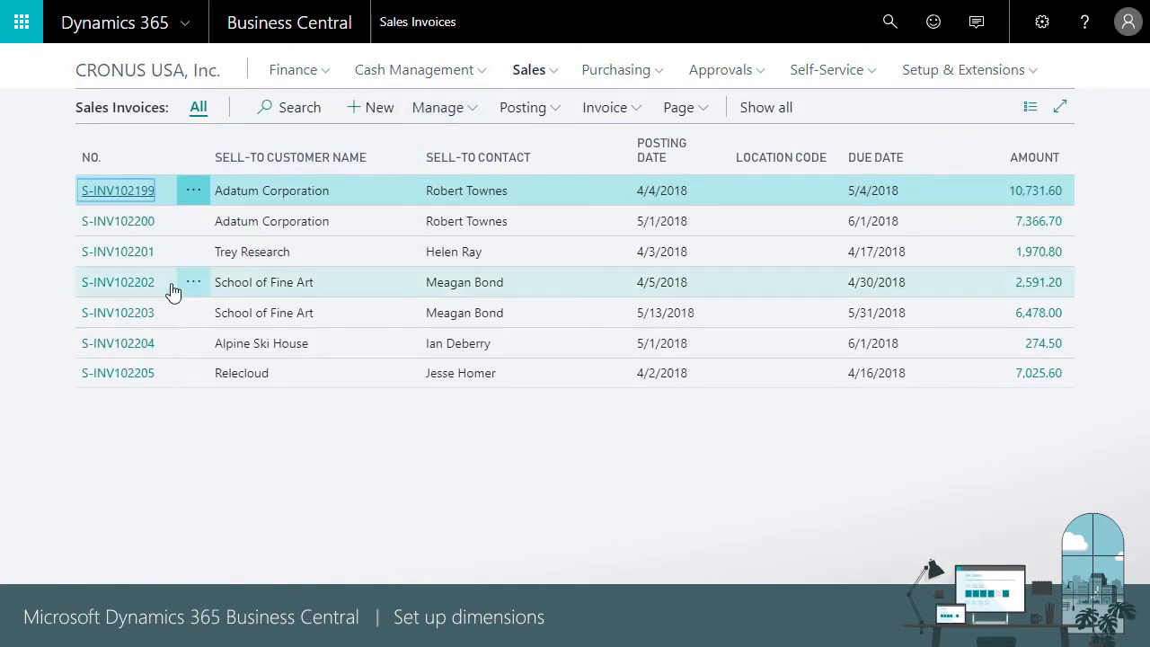
click(134, 284)
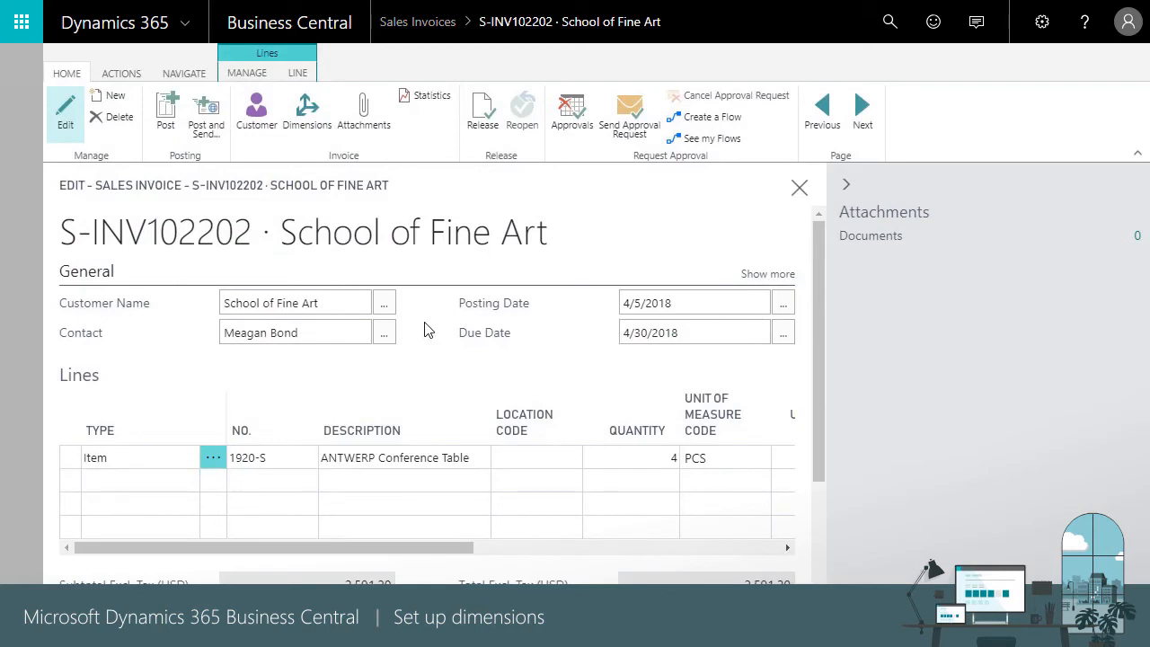
click(316, 121)
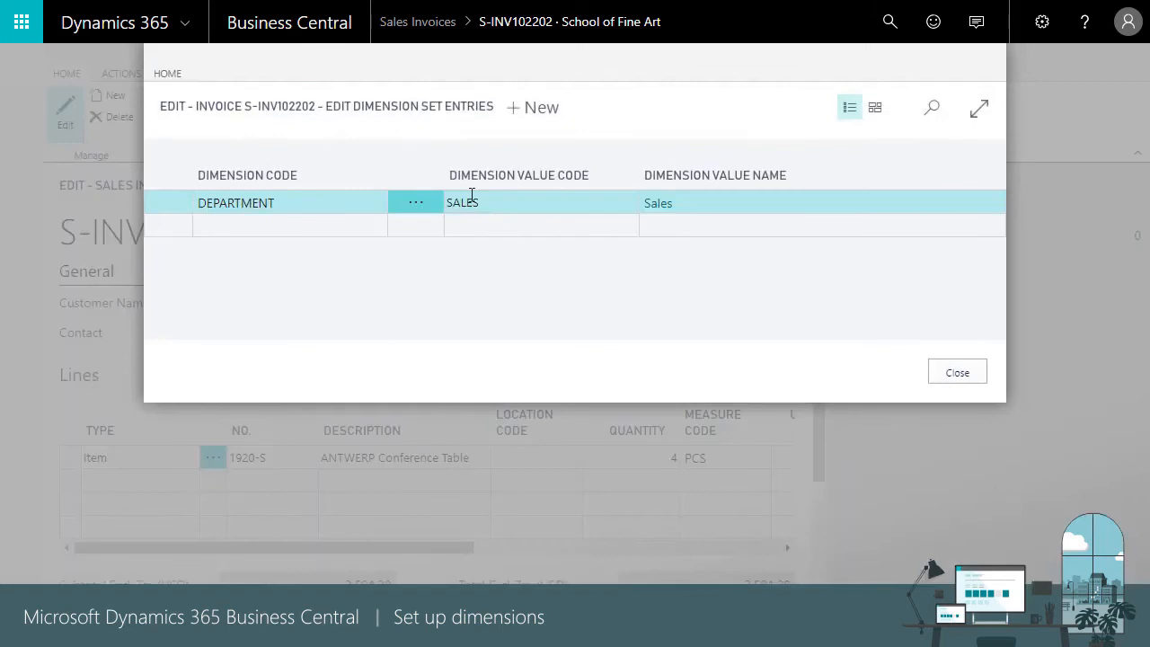
click(470, 200)
click(623, 207)
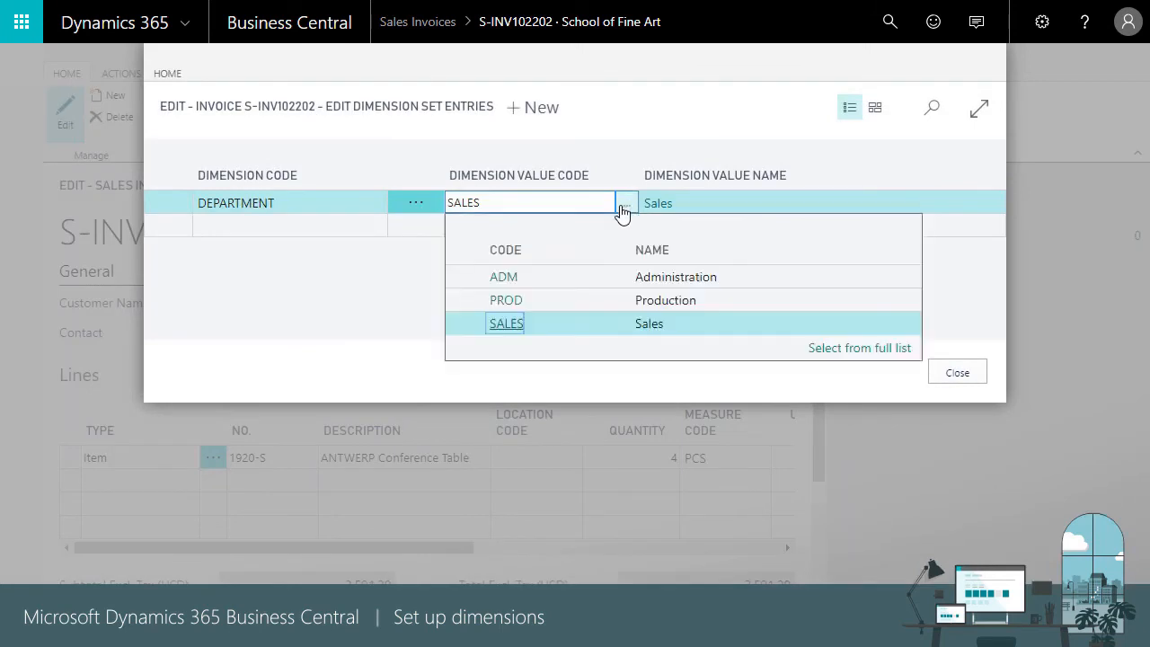
click(505, 279)
click(957, 373)
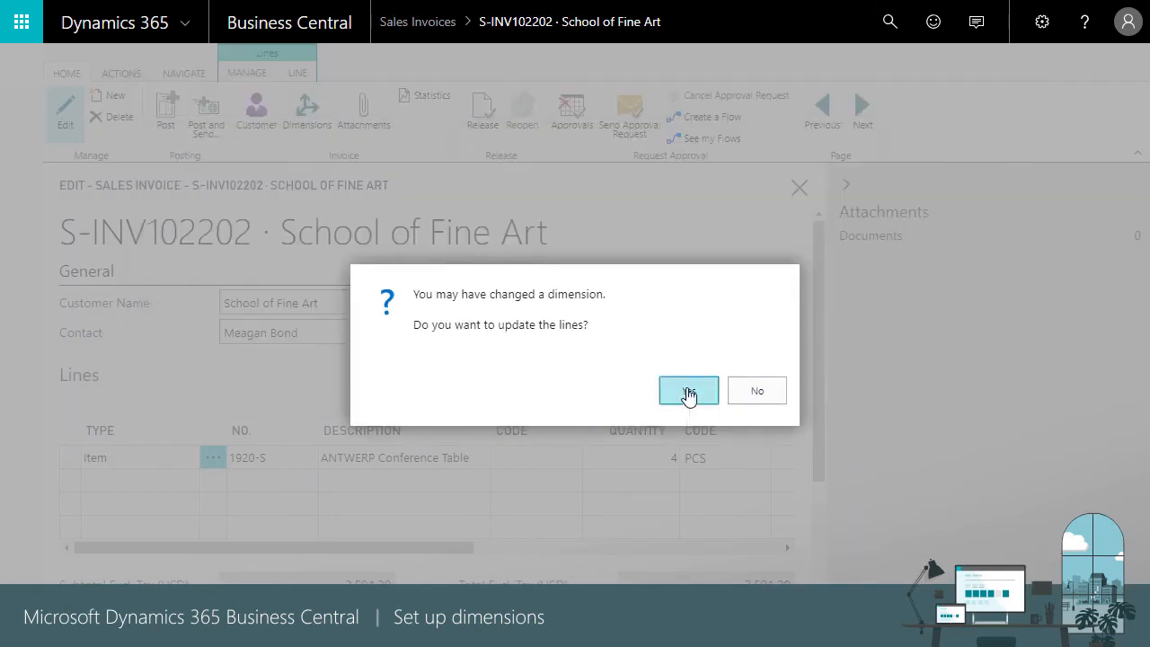
click(688, 392)
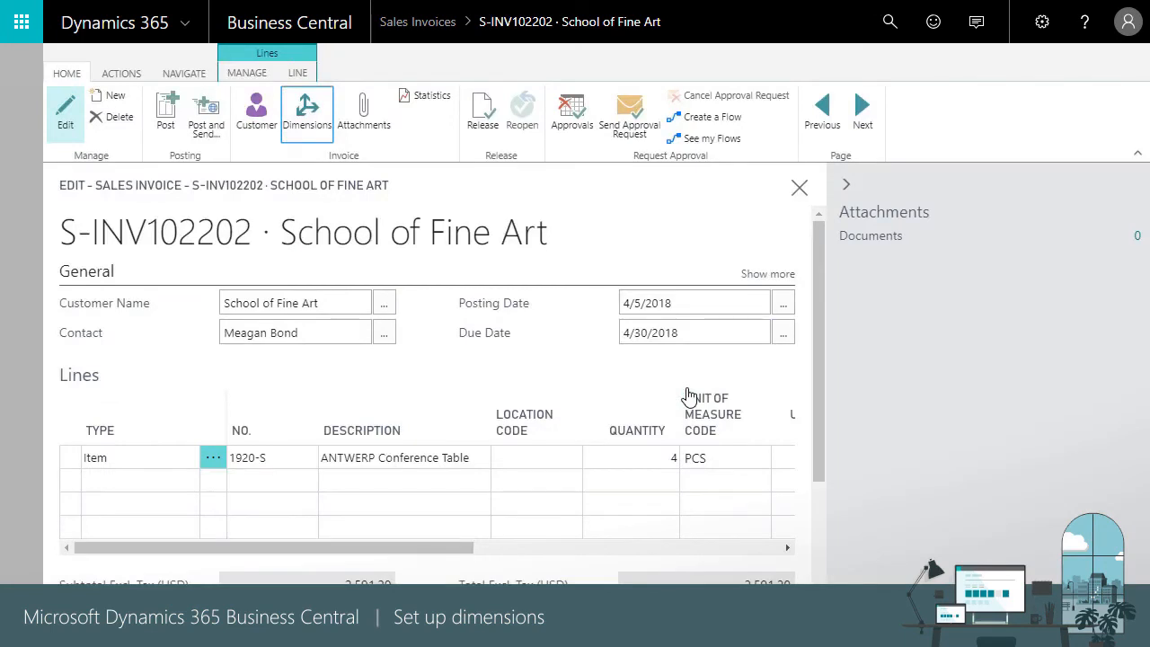
Step: Close the sales invoice without posting it and return to the company home page
click(799, 189)
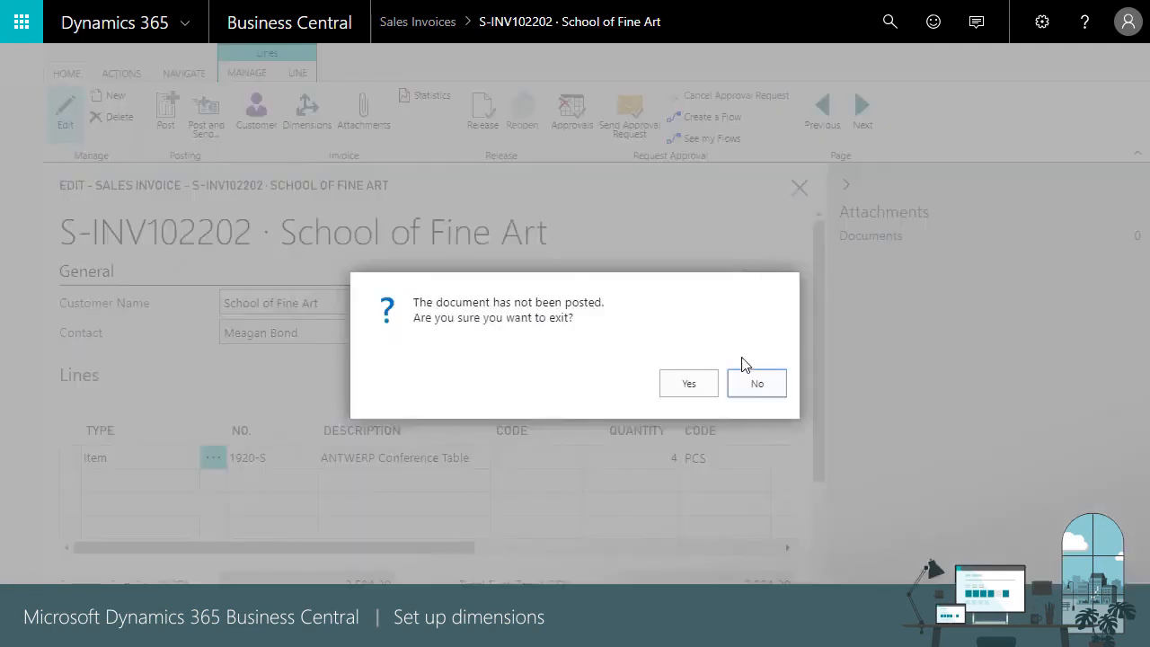
click(747, 388)
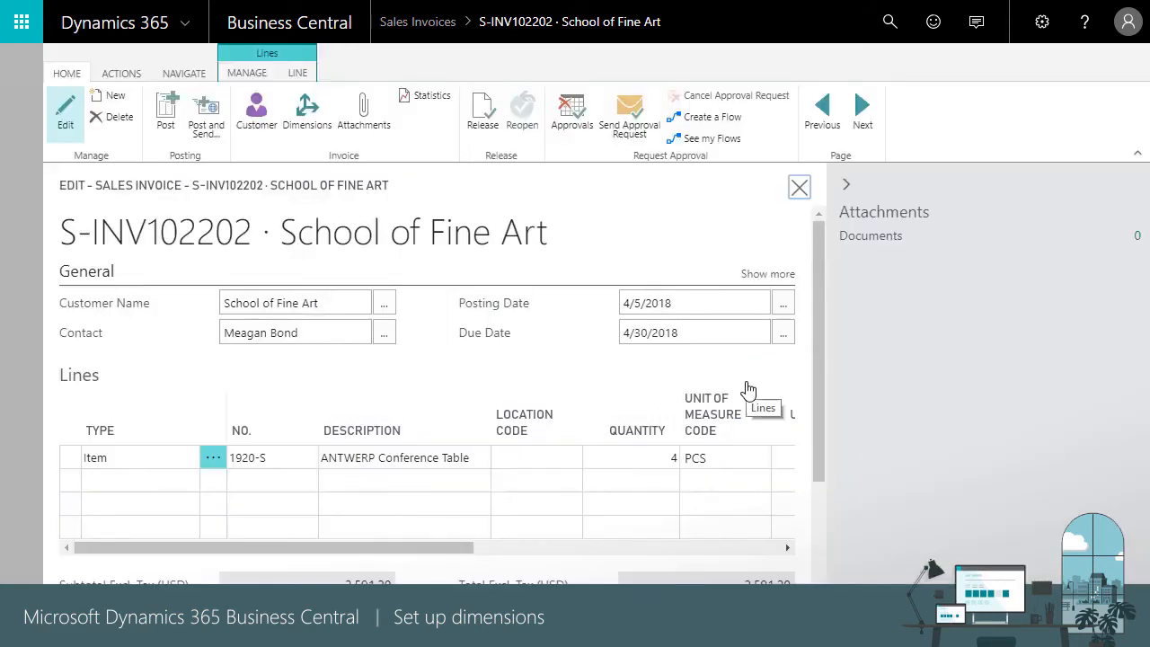
click(799, 188)
click(689, 383)
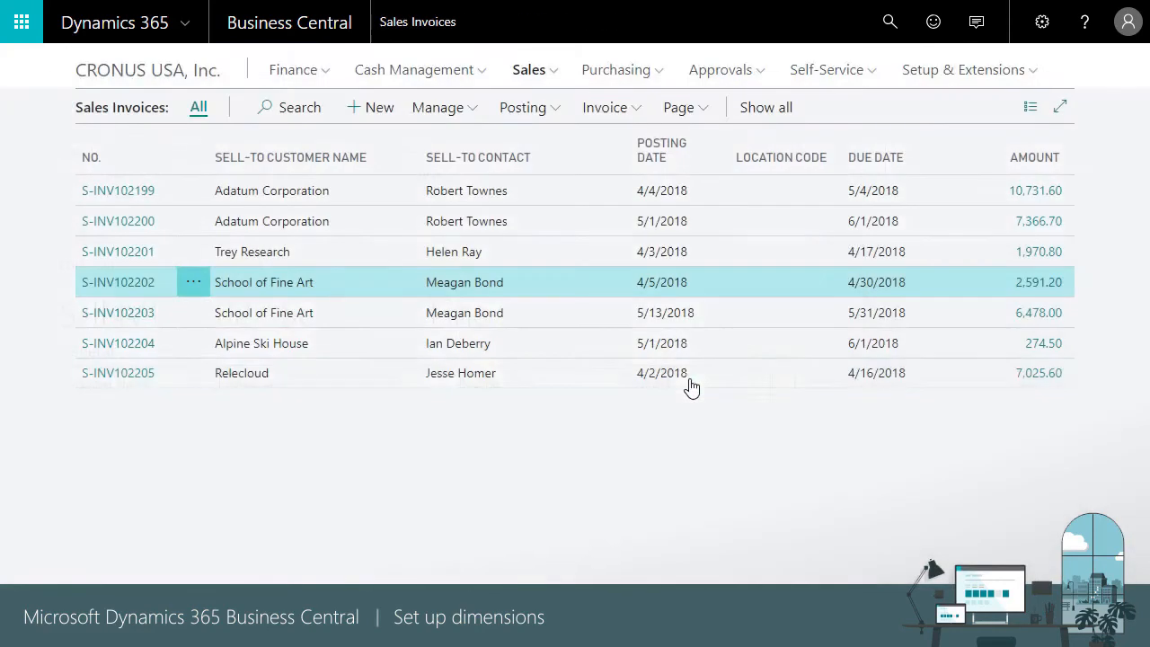
click(159, 81)
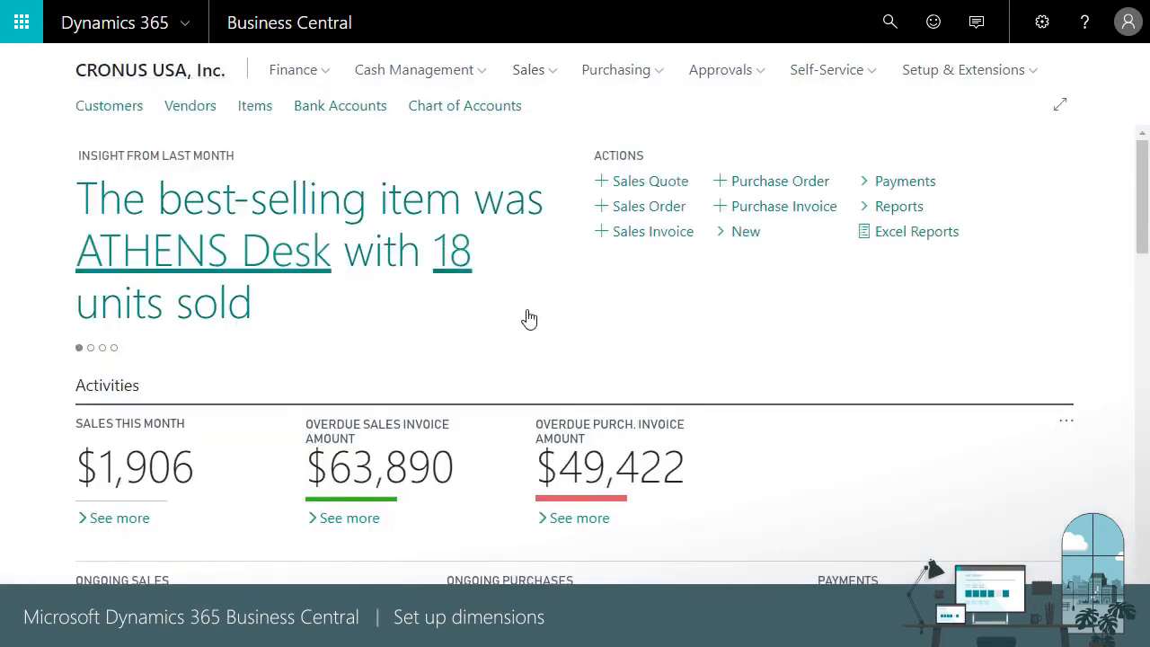